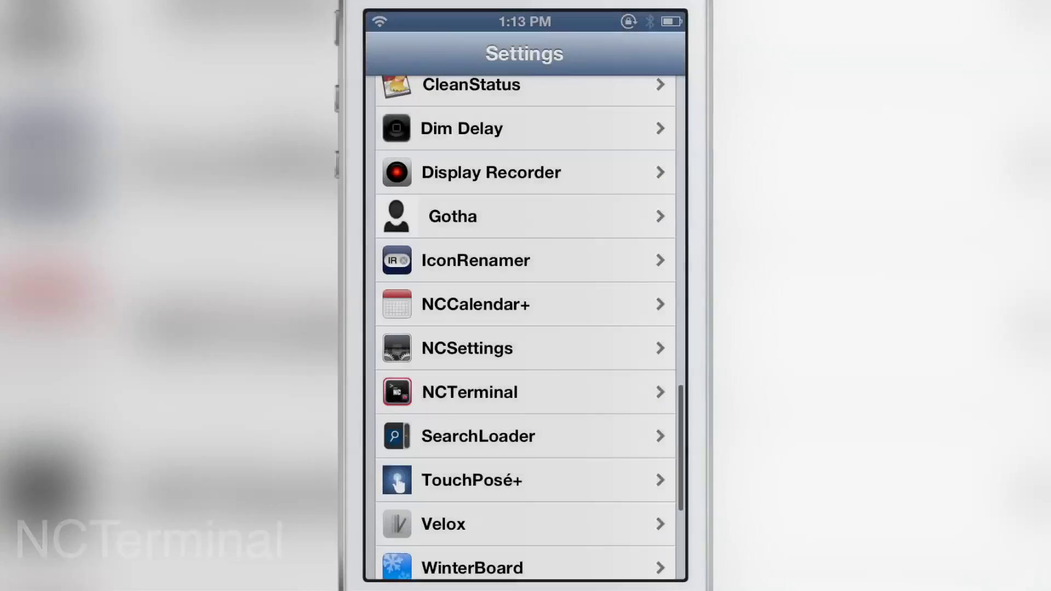
{"action": "left_click_drag", "start_coordinate": [452, 395], "coordinate": [563, 509]}
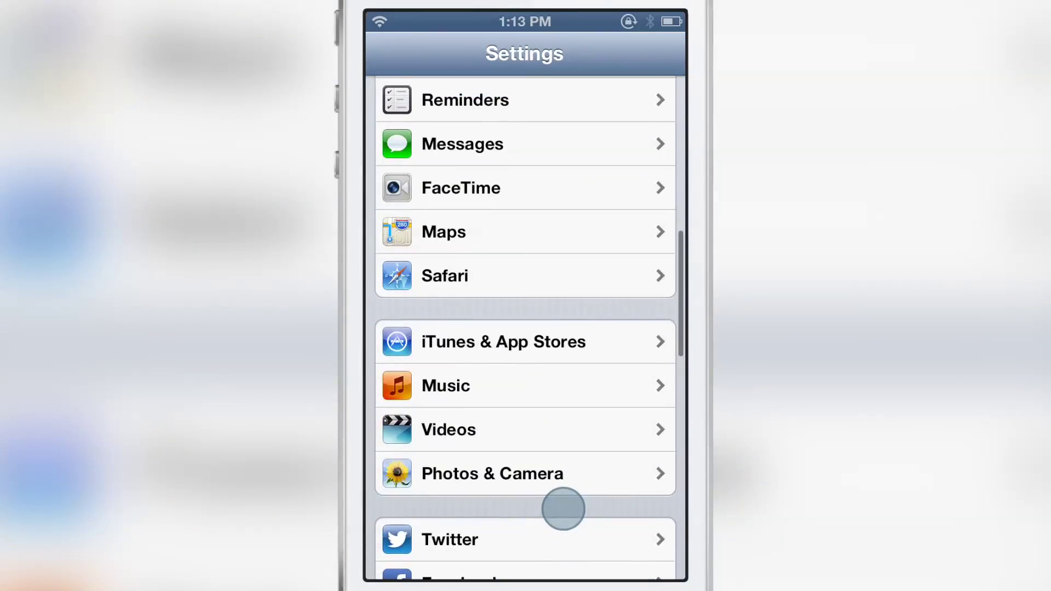
View NCTerminal's notification settings, then return to the main Settings list
{"action": "left_click", "coordinate": [557, 169]}
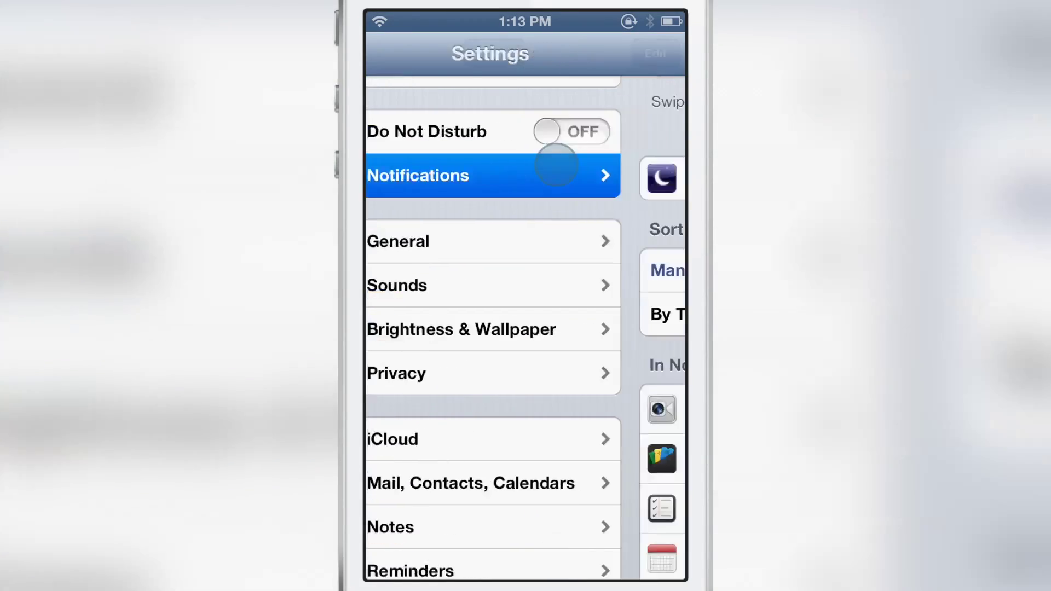
{"action": "left_click_drag", "start_coordinate": [556, 359], "coordinate": [552, 164]}
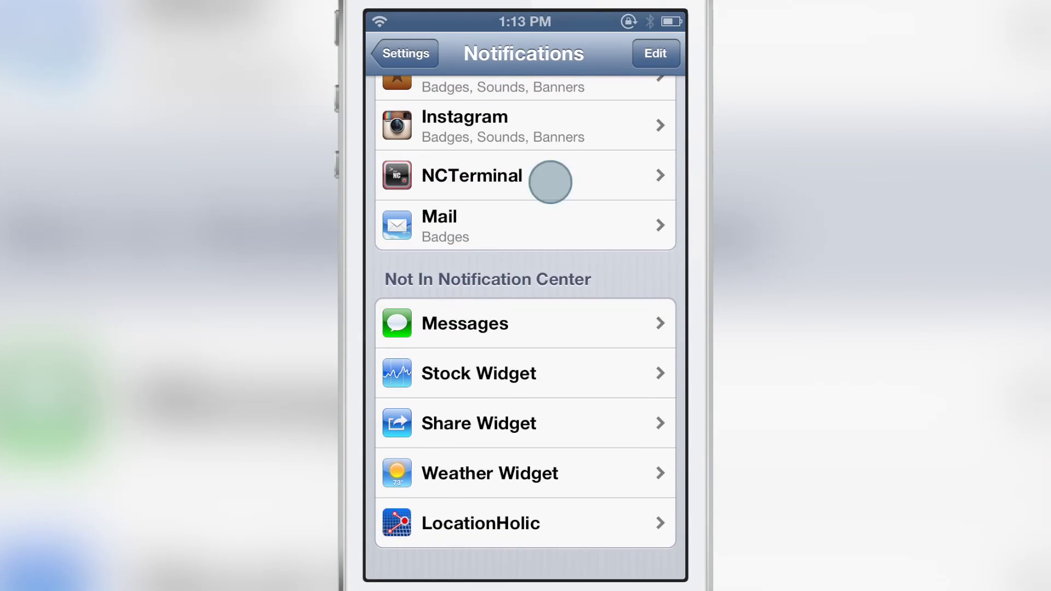
{"action": "left_click", "coordinate": [551, 182]}
{"action": "left_click", "coordinate": [419, 52]}
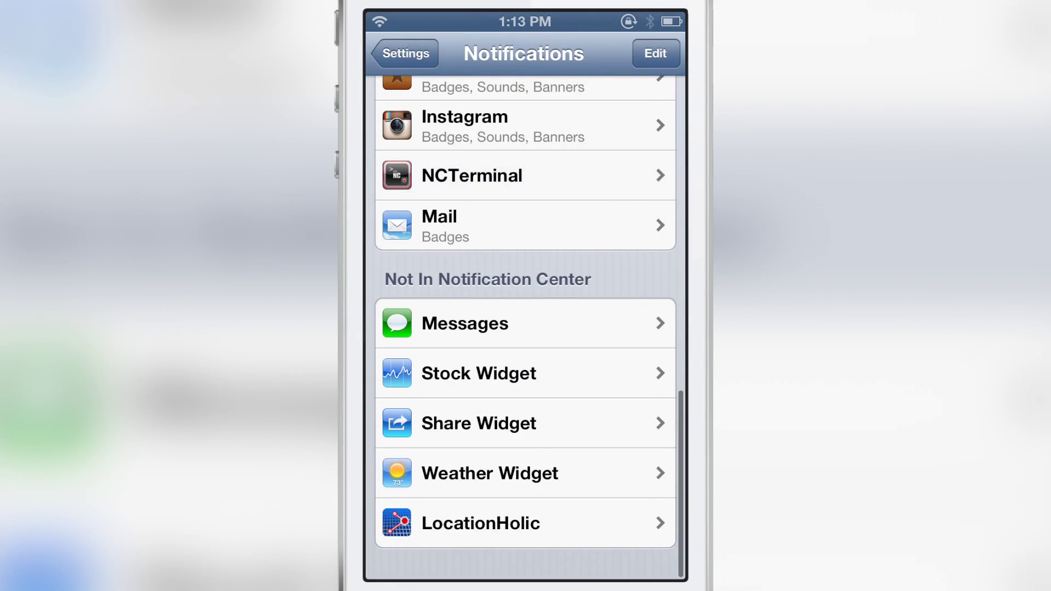
{"action": "left_click", "coordinate": [406, 53]}
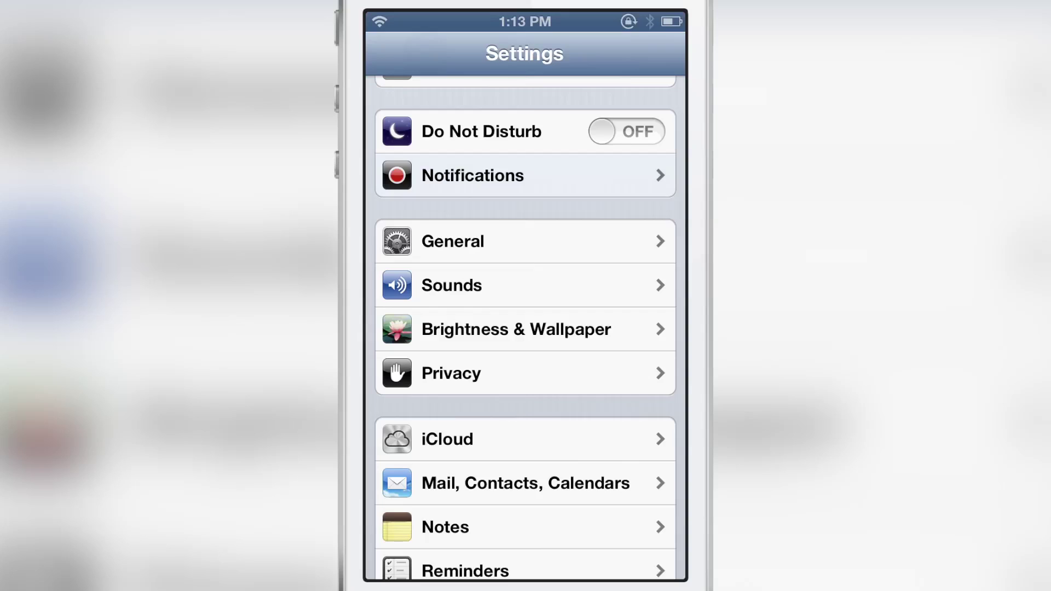
{"action": "mouse_move", "coordinate": [556, 416]}
{"action": "left_mouse_down"}
{"action": "mouse_move", "coordinate": [609, 243]}
{"action": "mouse_move", "coordinate": [572, 291]}
{"action": "left_mouse_up"}
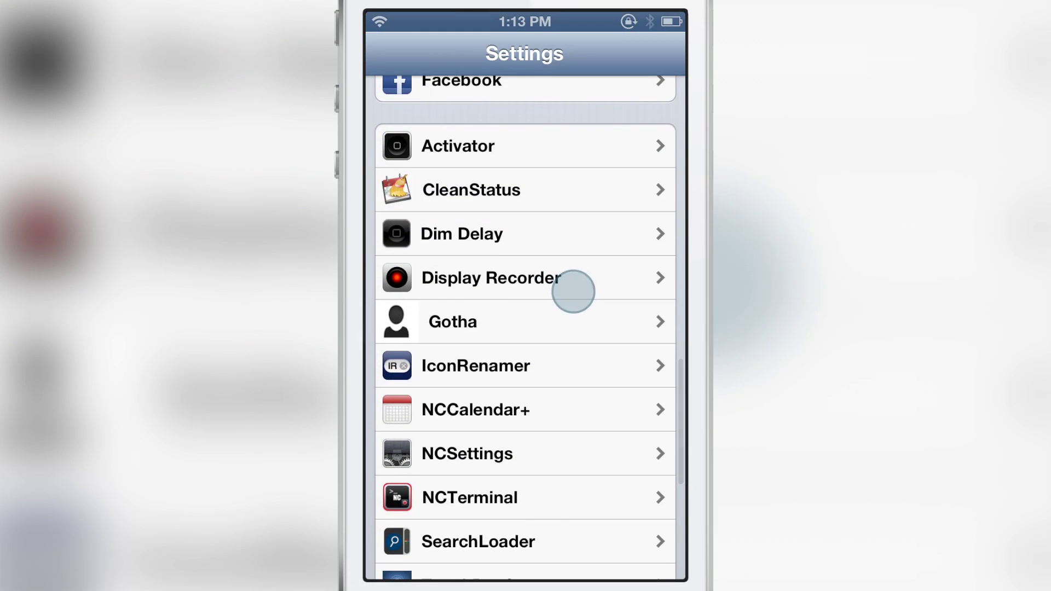
Check NCTerminal's info page in Settings and pull down Notification Center
{"action": "left_click", "coordinate": [559, 496]}
{"action": "left_click_drag", "start_coordinate": [493, 360], "coordinate": [640, 338]}
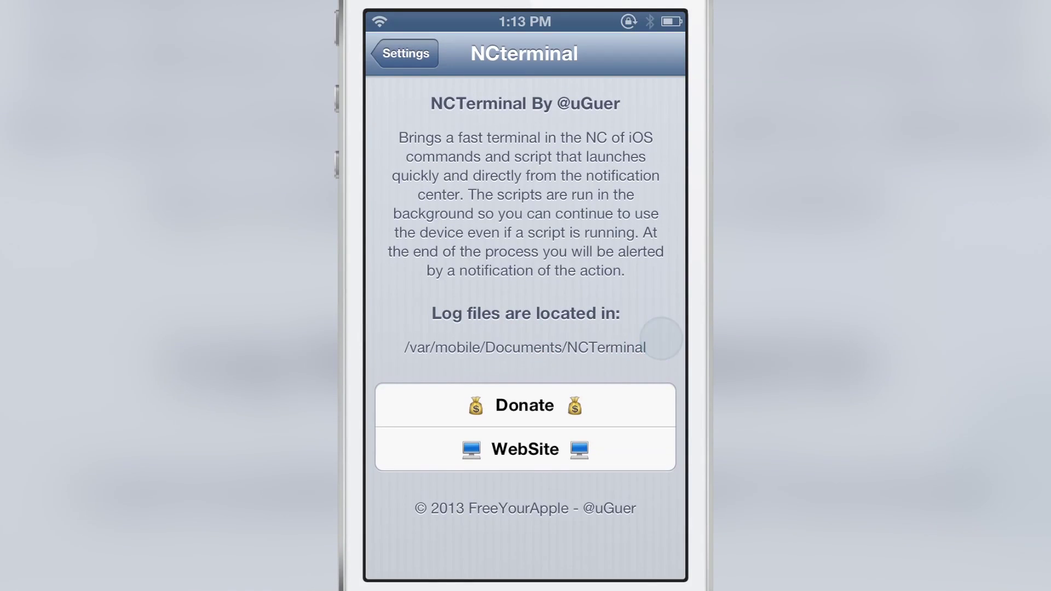
{"action": "left_click_drag", "start_coordinate": [403, 169], "coordinate": [564, 209]}
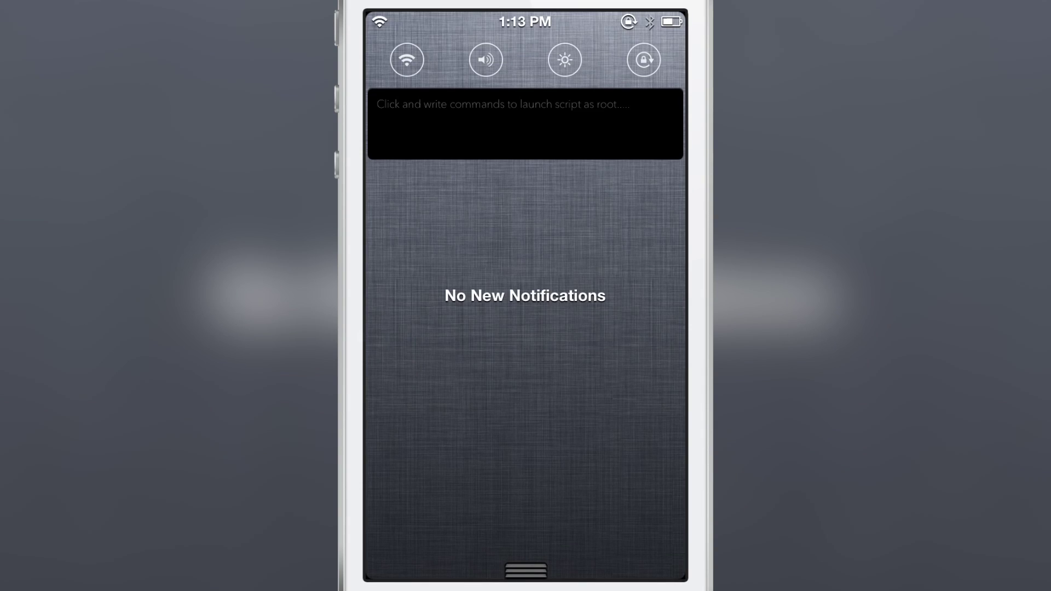
Run ls from the NCTerminal field, clear it, and close Notification Center to the home screen
{"action": "left_click", "coordinate": [611, 123]}
{"action": "type", "text": "ls"}
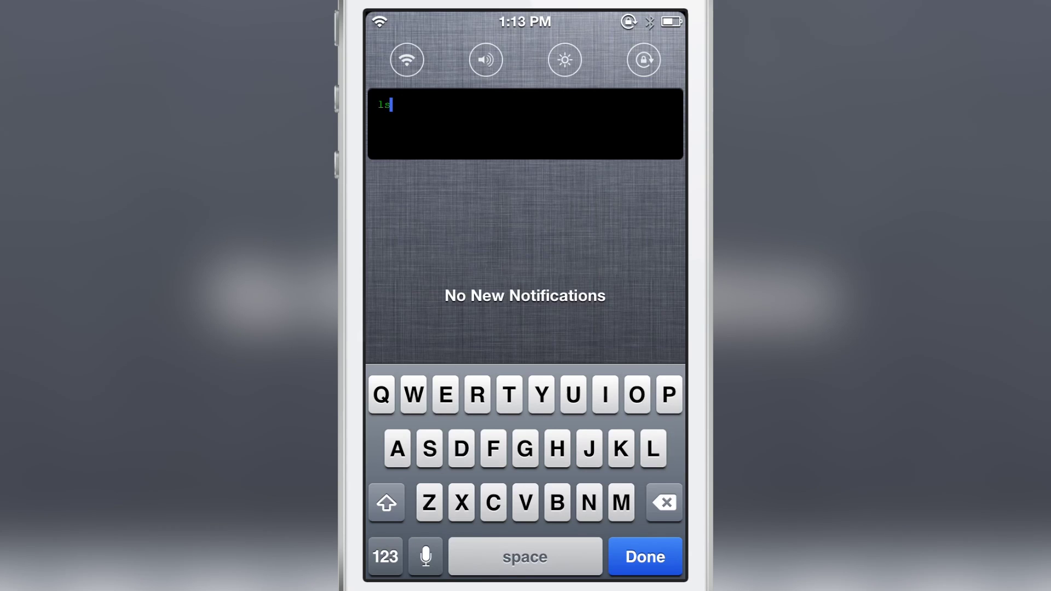
{"action": "key", "text": "Return"}
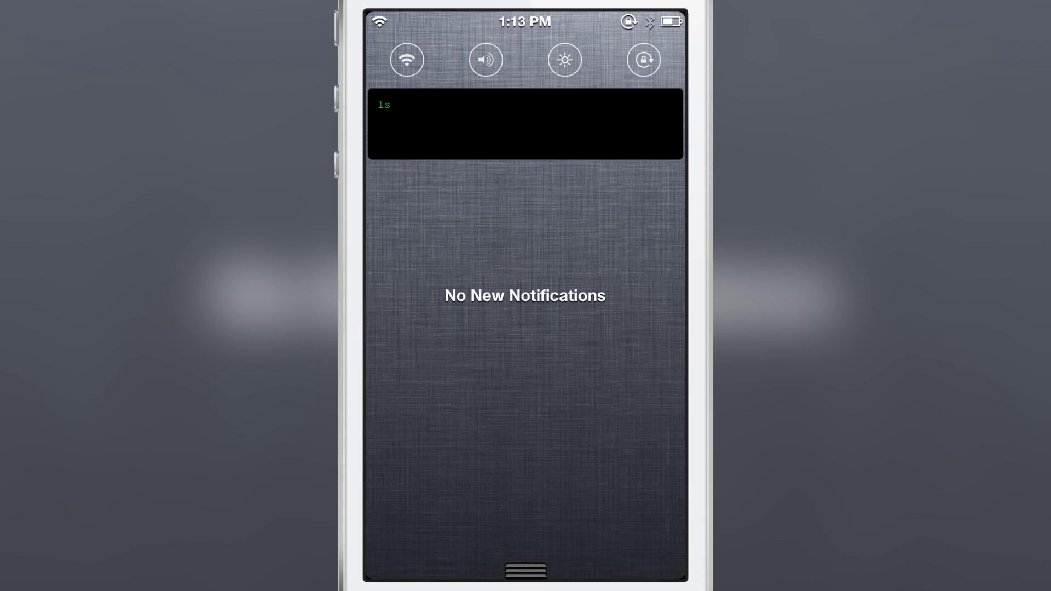
{"action": "left_click", "coordinate": [519, 145]}
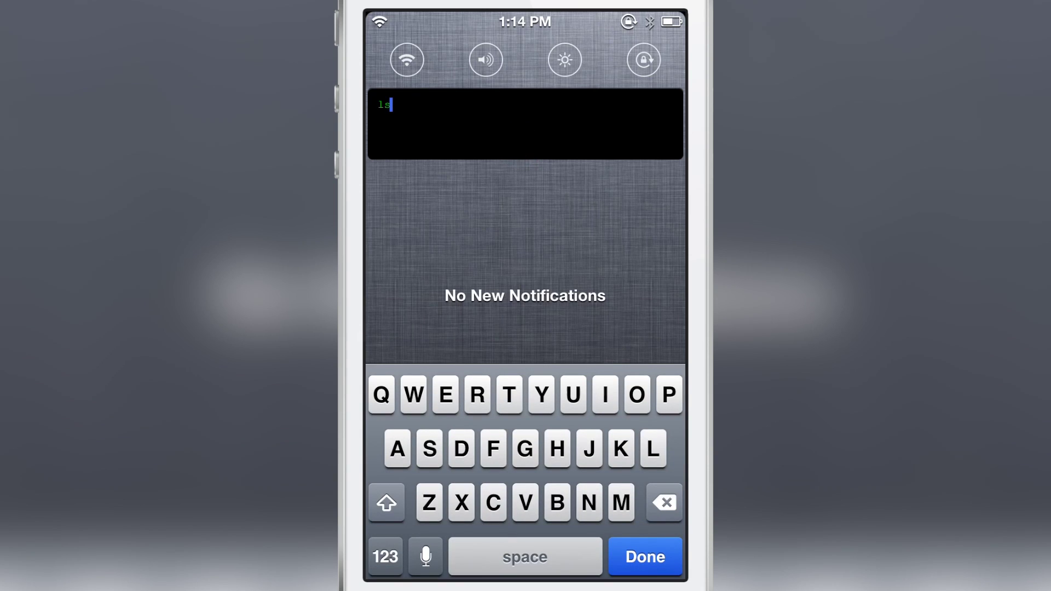
{"action": "key", "text": "BackSpace"}
{"action": "key", "text": "BackSpace"}
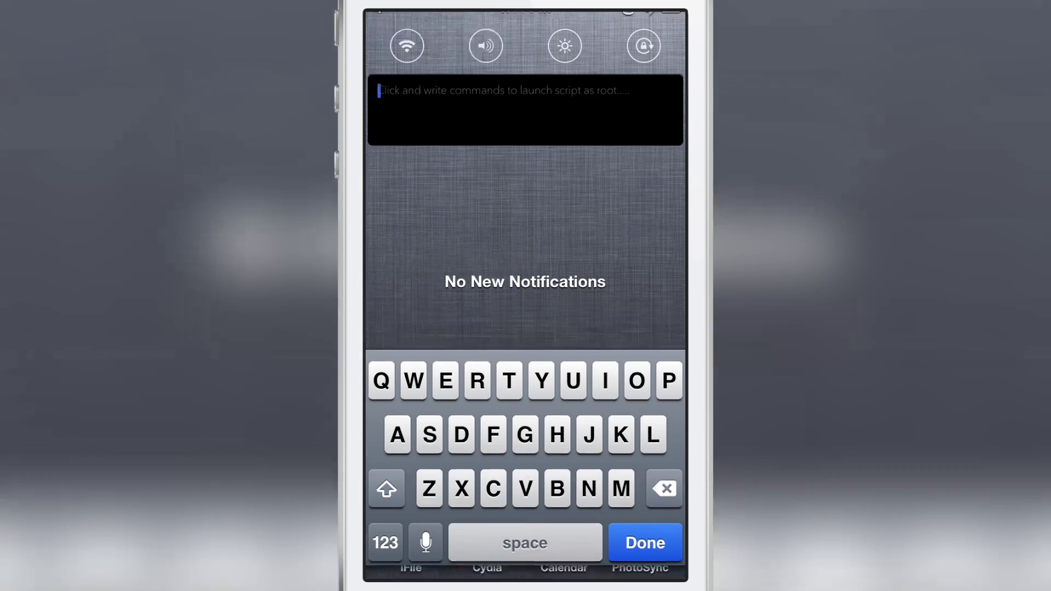
{"action": "left_click_drag", "start_coordinate": [526, 567], "coordinate": [526, 473]}
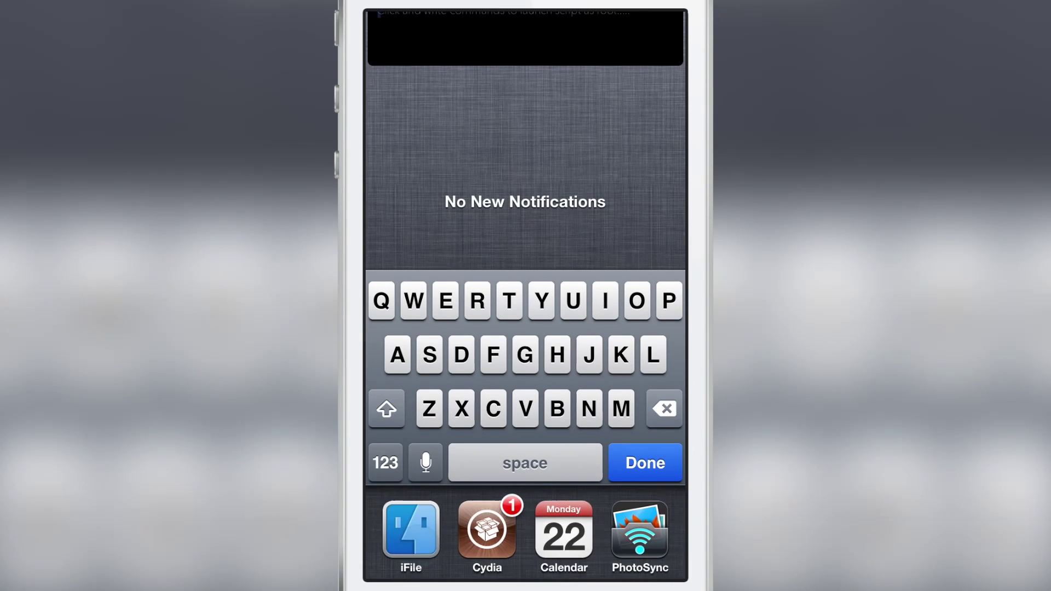
Open NCTerminal.log from /var/mobile/Documents/NCTerminal in iFile's Text Viewer
{"action": "left_click", "coordinate": [411, 530]}
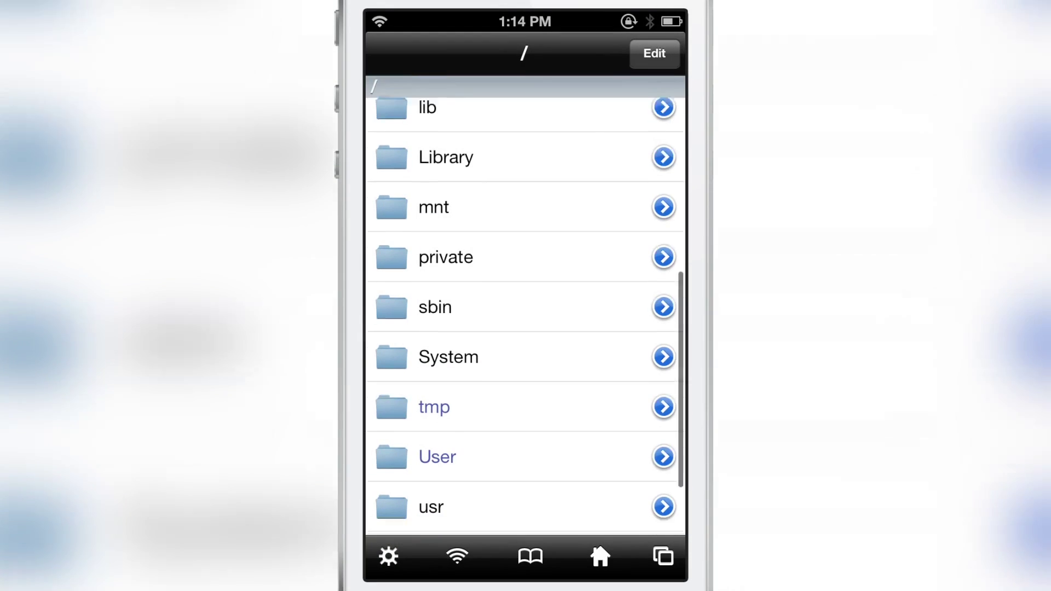
{"action": "scroll", "coordinate": [525, 313], "scroll_direction": "down", "scroll_amount": 3}
{"action": "left_click", "coordinate": [526, 461]}
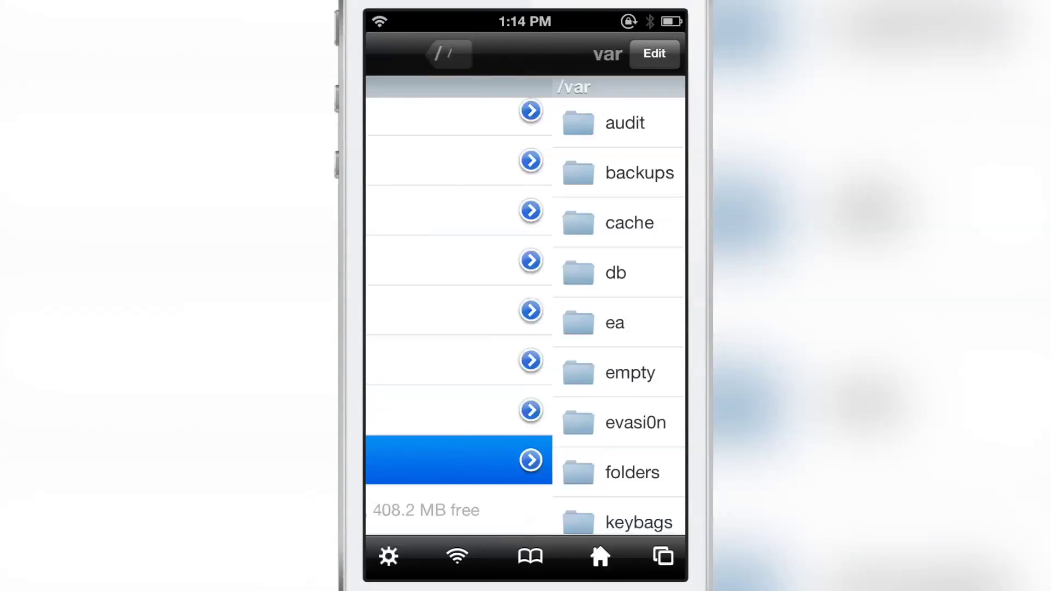
{"action": "scroll", "coordinate": [526, 312], "scroll_direction": "down", "scroll_amount": 5}
{"action": "scroll", "coordinate": [526, 312], "scroll_direction": "down", "scroll_amount": 5}
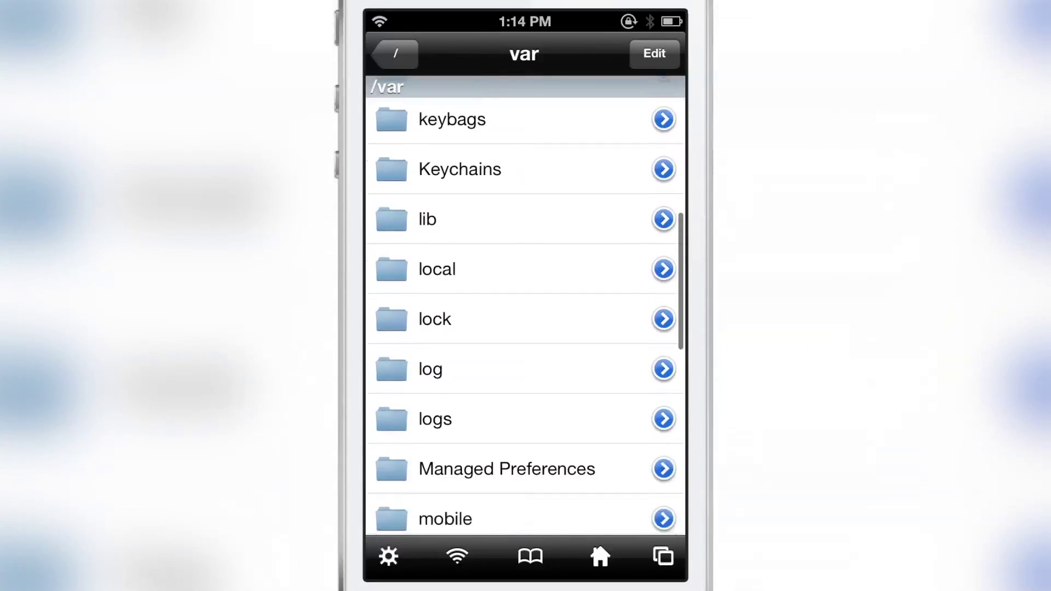
{"action": "left_click", "coordinate": [526, 410]}
{"action": "left_click", "coordinate": [526, 173]}
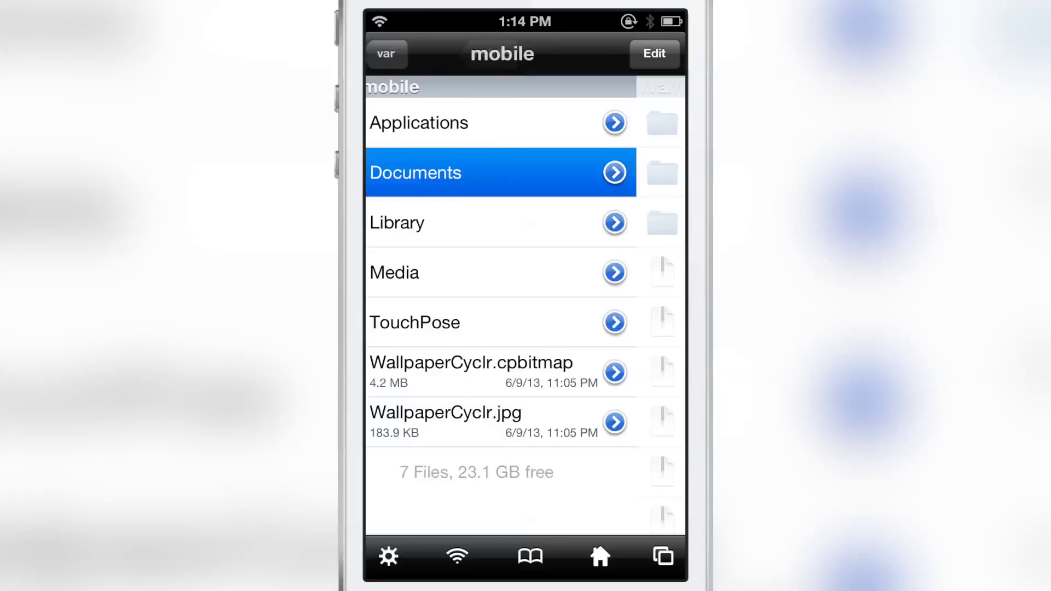
{"action": "left_click", "coordinate": [526, 223]}
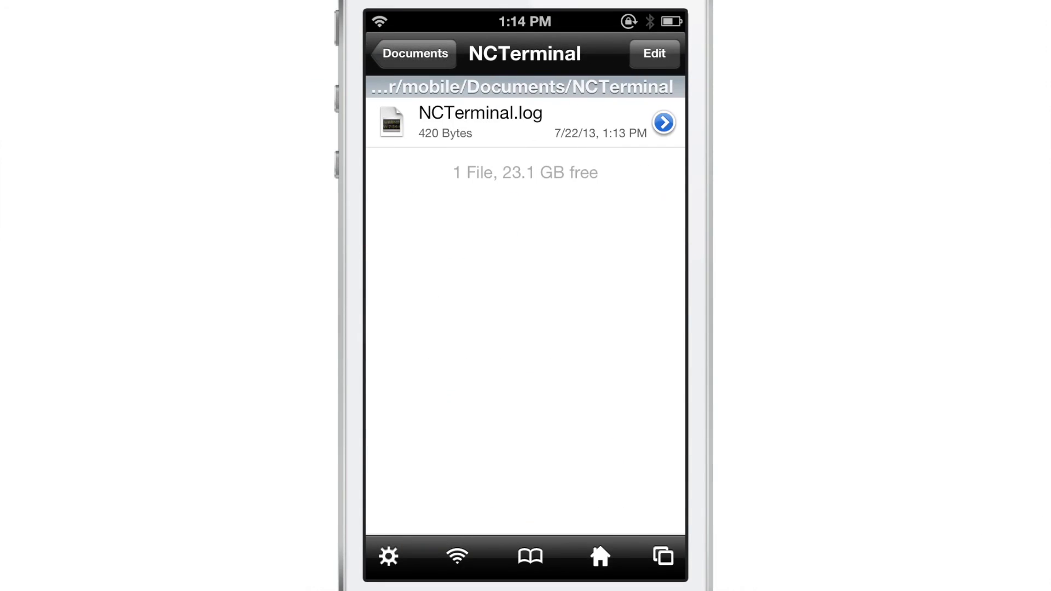
{"action": "left_click", "coordinate": [481, 123]}
{"action": "left_click", "coordinate": [525, 416]}
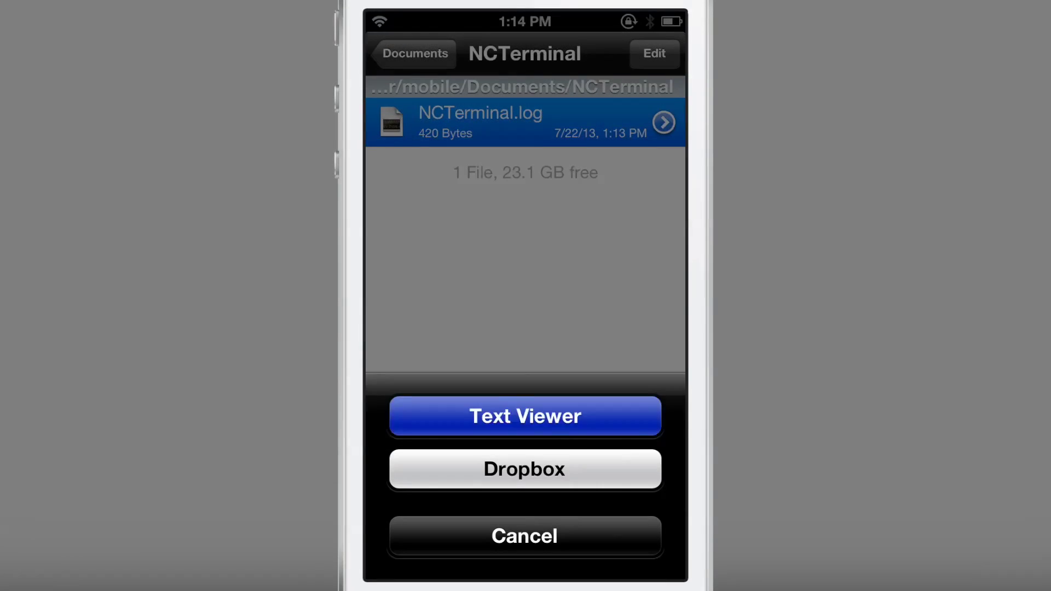
{"action": "scroll", "coordinate": [526, 312], "scroll_direction": "down", "scroll_amount": 5}
{"action": "scroll", "coordinate": [525, 312], "scroll_direction": "down", "scroll_amount": 5}
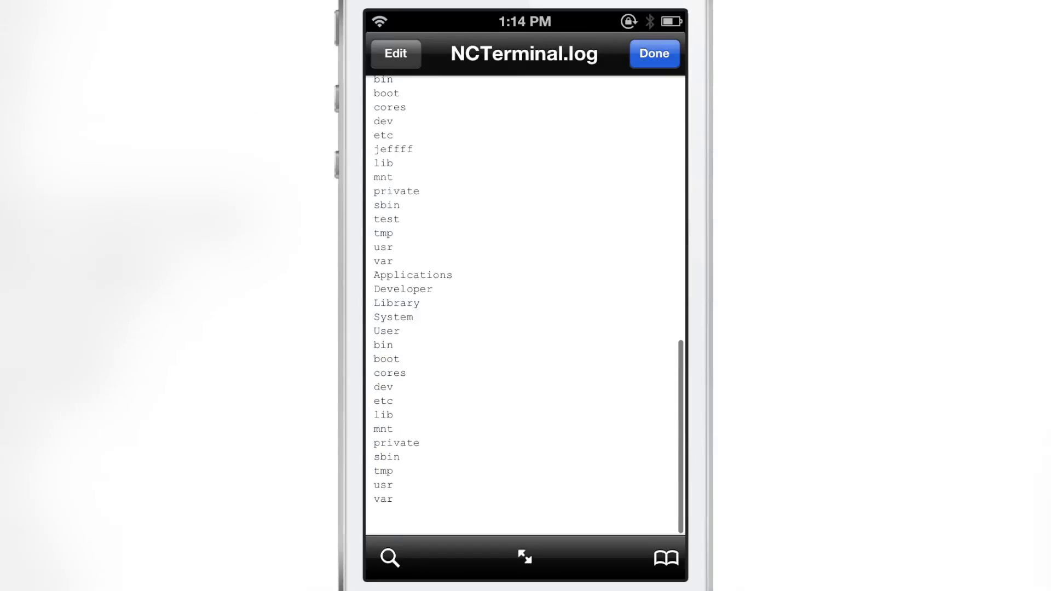
{"action": "scroll", "coordinate": [526, 312], "scroll_direction": "up", "scroll_amount": 2}
{"action": "scroll", "coordinate": [526, 312], "scroll_direction": "up", "scroll_amount": 10}
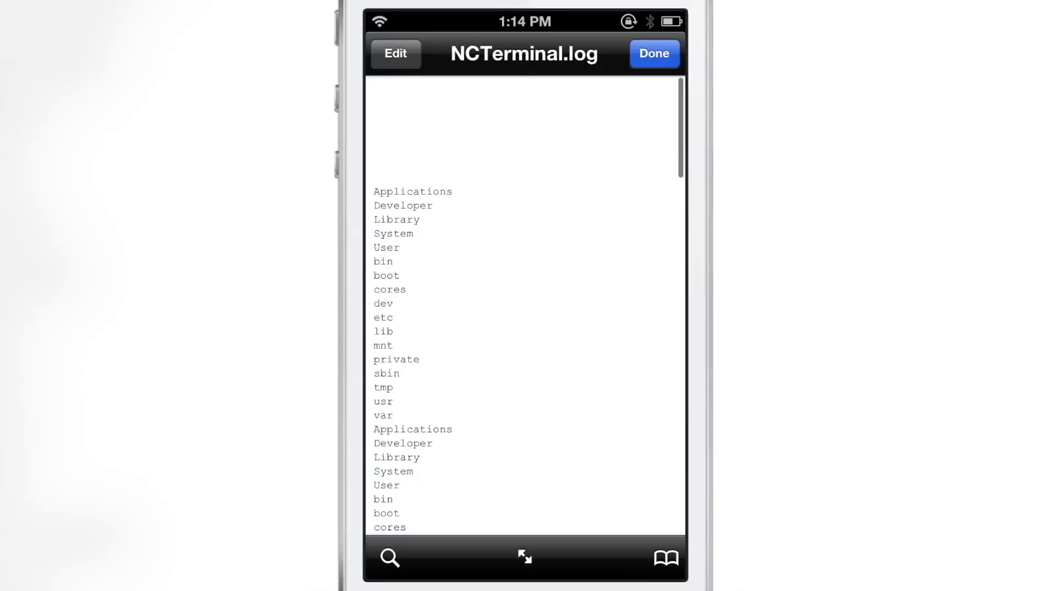
Delete all of the log's text, save it, and close the file
{"action": "left_click", "coordinate": [397, 53]}
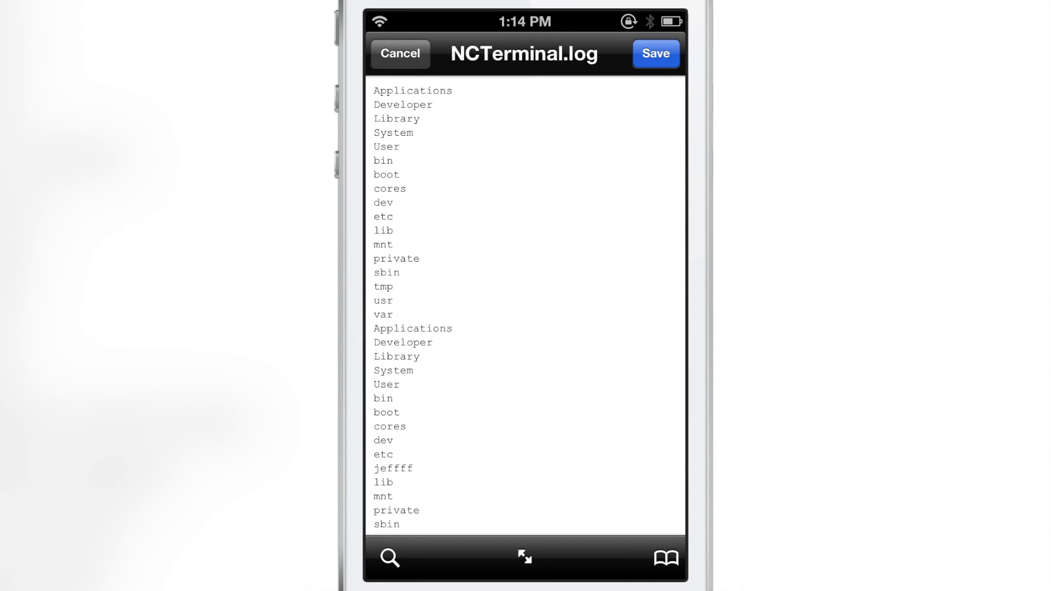
{"action": "left_click", "coordinate": [550, 230]}
{"action": "left_click", "coordinate": [498, 186]}
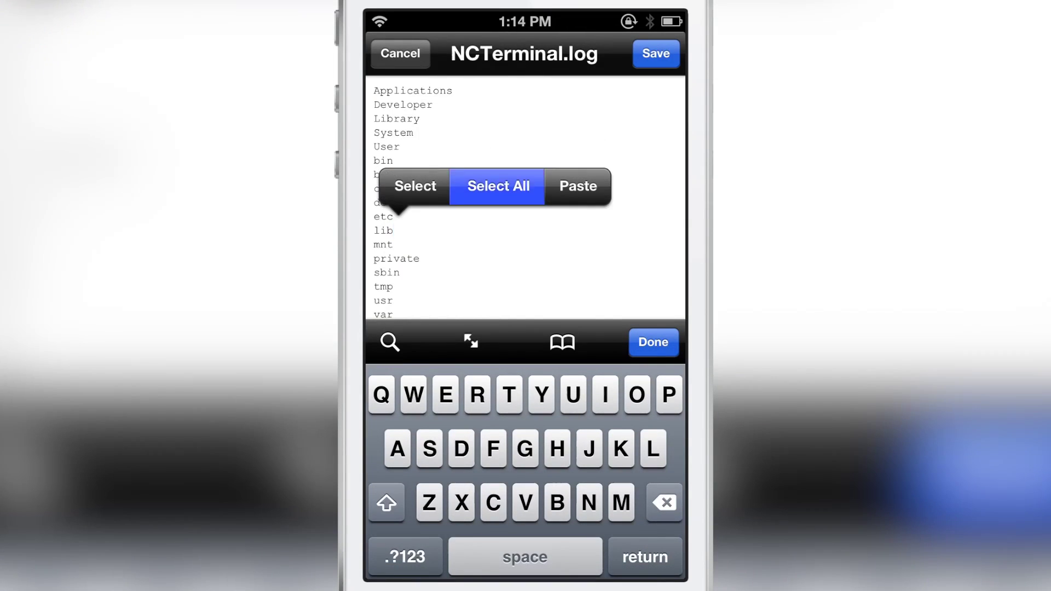
{"action": "key", "text": "BackSpace"}
{"action": "left_click", "coordinate": [657, 53]}
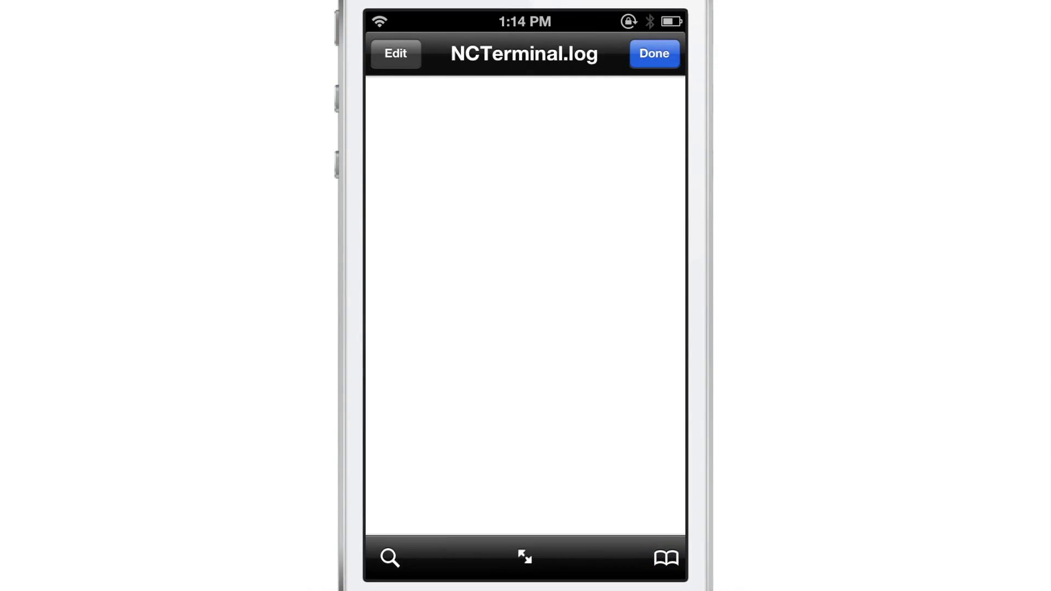
{"action": "left_click", "coordinate": [655, 54]}
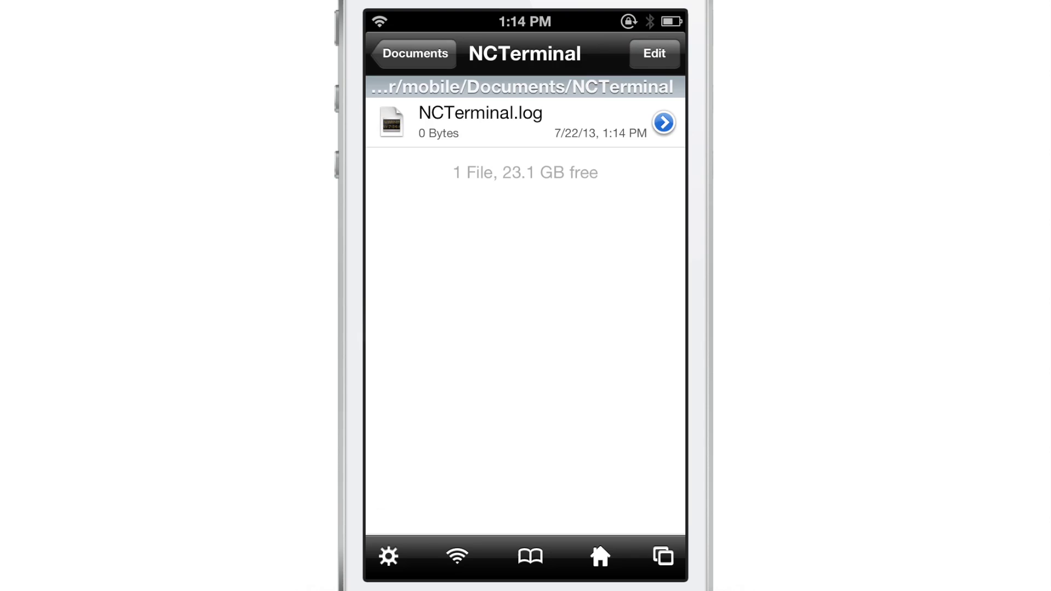
Dismiss the app switcher and run ls as root from NCTerminal in Notification Center
{"action": "key", "text": "super+shift+h"}
{"action": "key", "text": "super+shift+h"}
{"action": "left_click", "coordinate": [528, 376]}
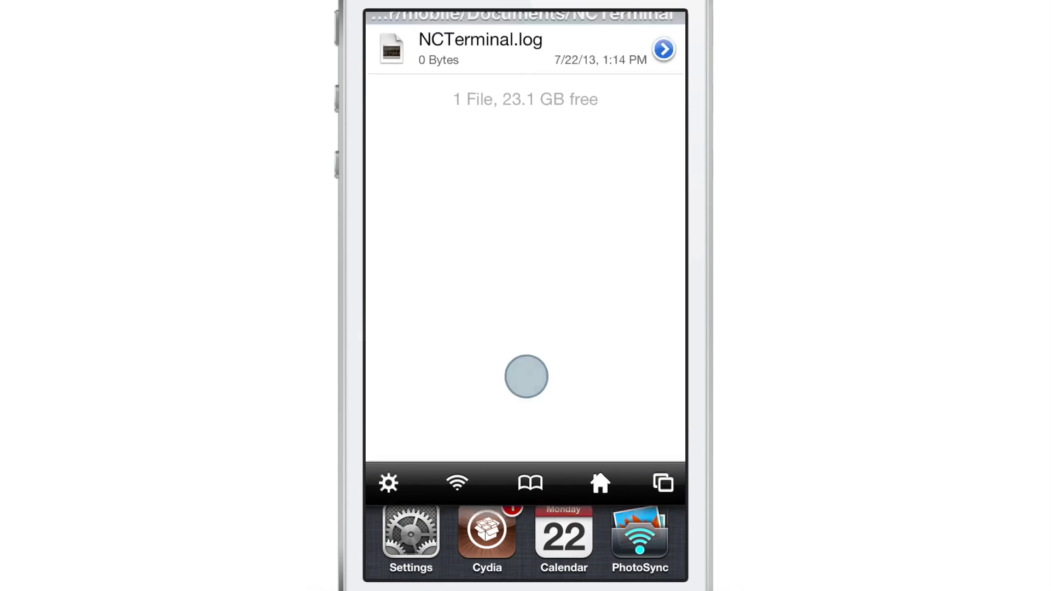
{"action": "left_click_drag", "start_coordinate": [526, 13], "coordinate": [527, 370]}
{"action": "left_click", "coordinate": [576, 121]}
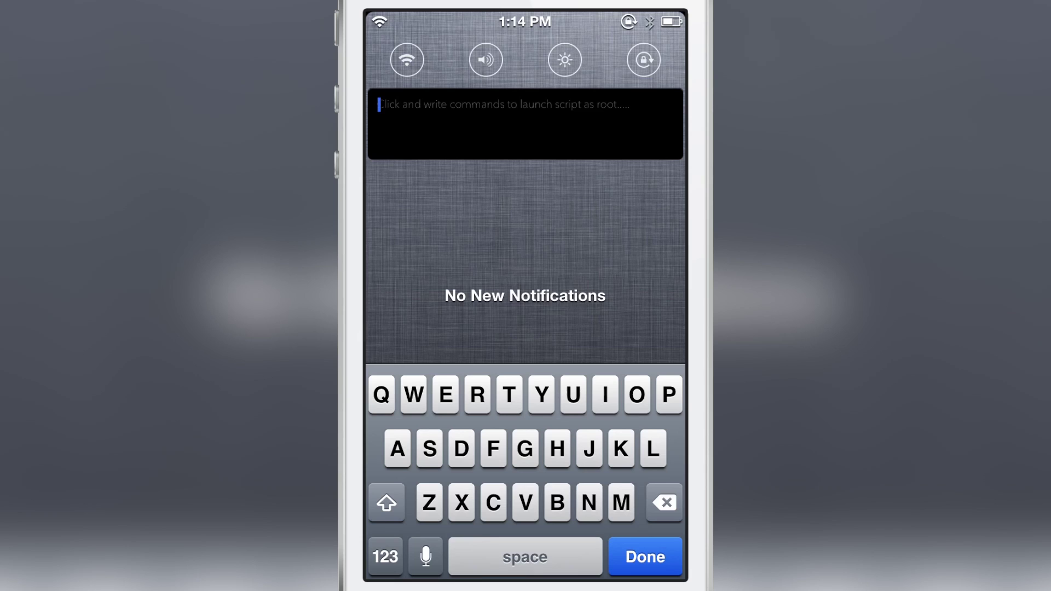
{"action": "type", "text": "ls"}
{"action": "key", "text": "Return"}
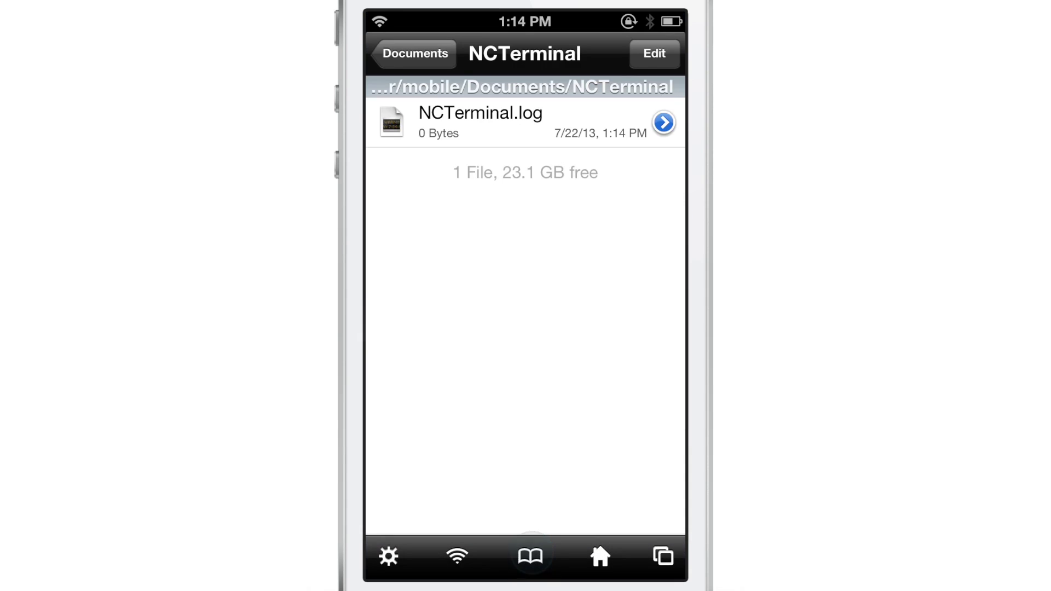
Refresh the NCTerminal folder and read the 99-byte NCTerminal.log as text
{"action": "left_click", "coordinate": [415, 53]}
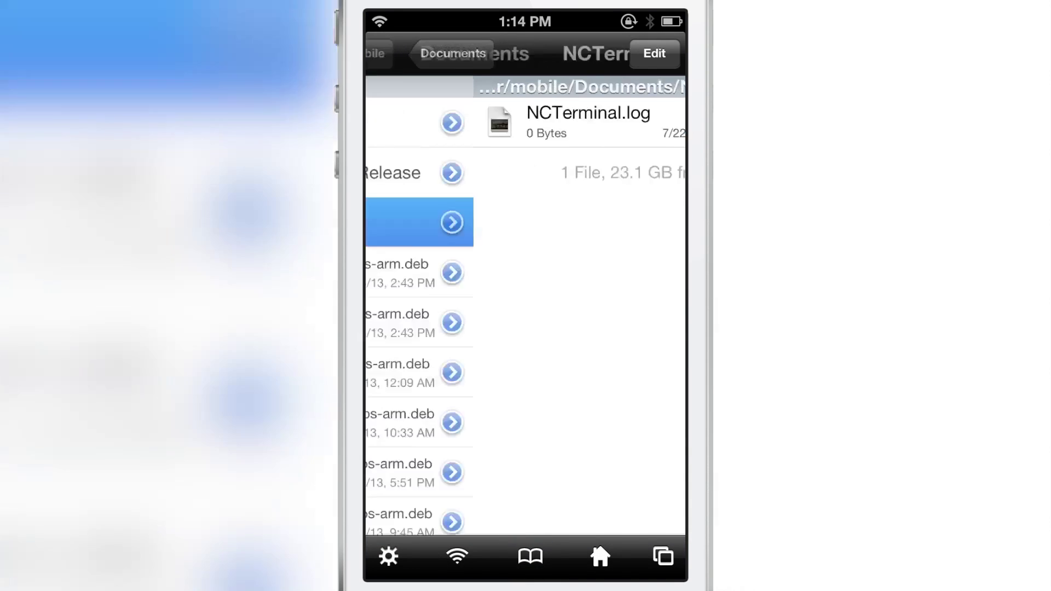
{"action": "left_click", "coordinate": [493, 221]}
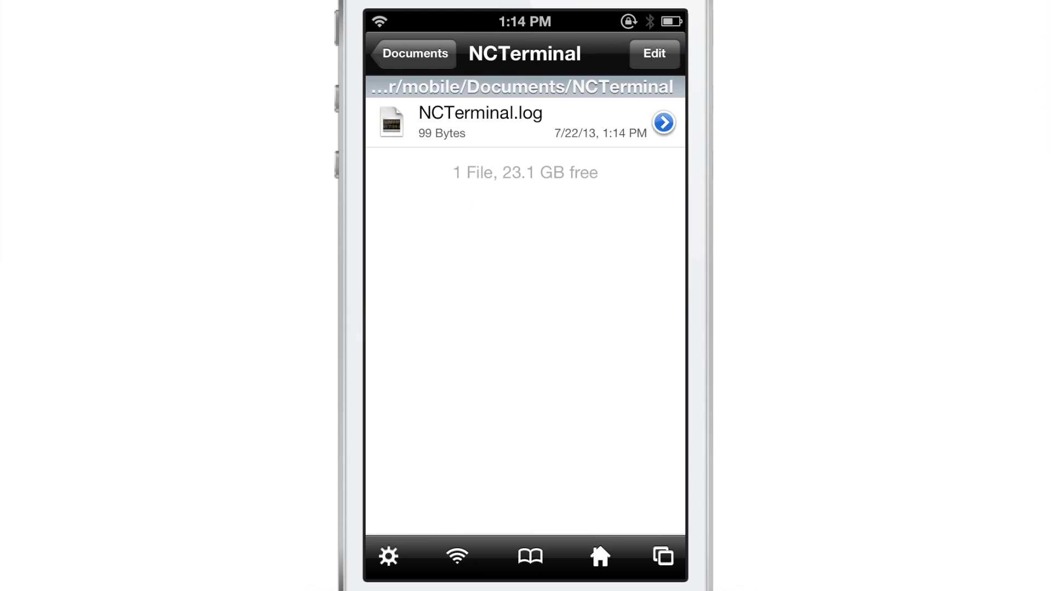
{"action": "left_click", "coordinate": [481, 122]}
{"action": "left_click", "coordinate": [525, 416]}
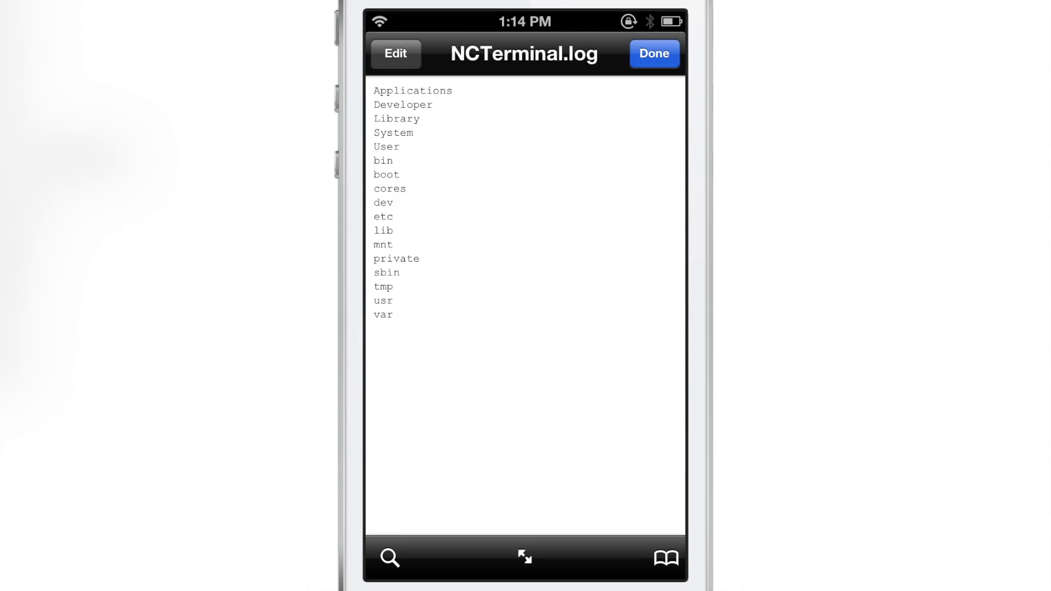
{"action": "left_click", "coordinate": [654, 54]}
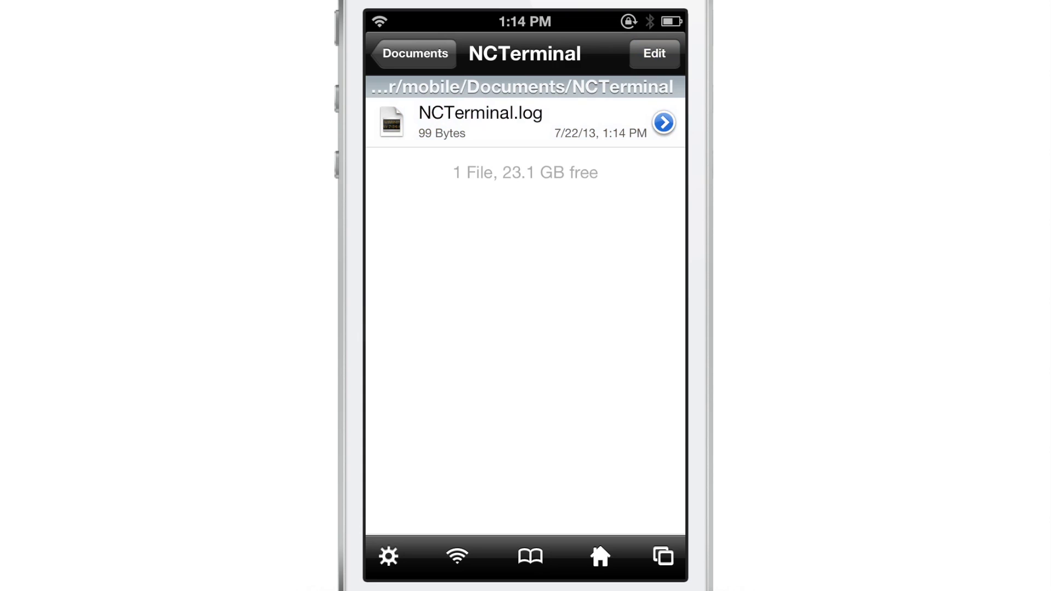
Go back up to the root / folder and pull down Notification Center
{"action": "left_click", "coordinate": [415, 54]}
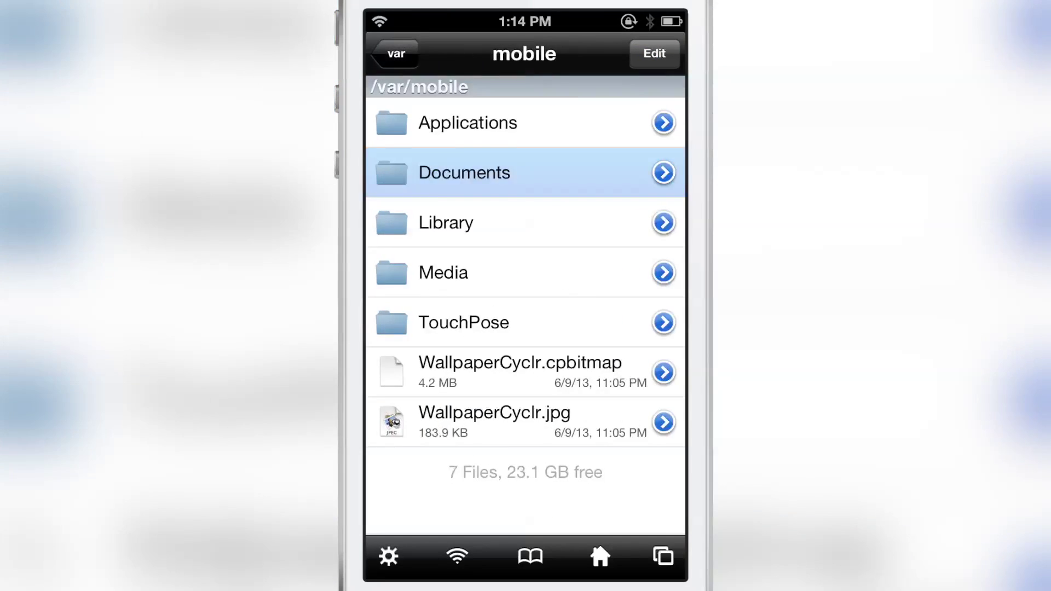
{"action": "left_click", "coordinate": [399, 54]}
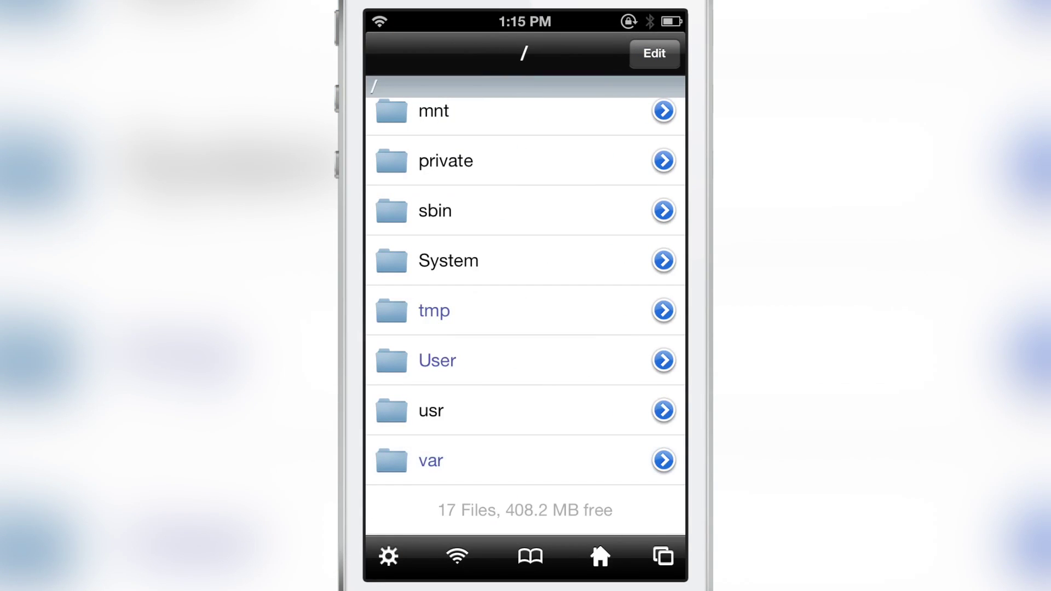
{"action": "scroll", "coordinate": [526, 312], "scroll_direction": "up", "scroll_amount": 5}
{"action": "scroll", "coordinate": [526, 312], "scroll_direction": "up", "scroll_amount": 2}
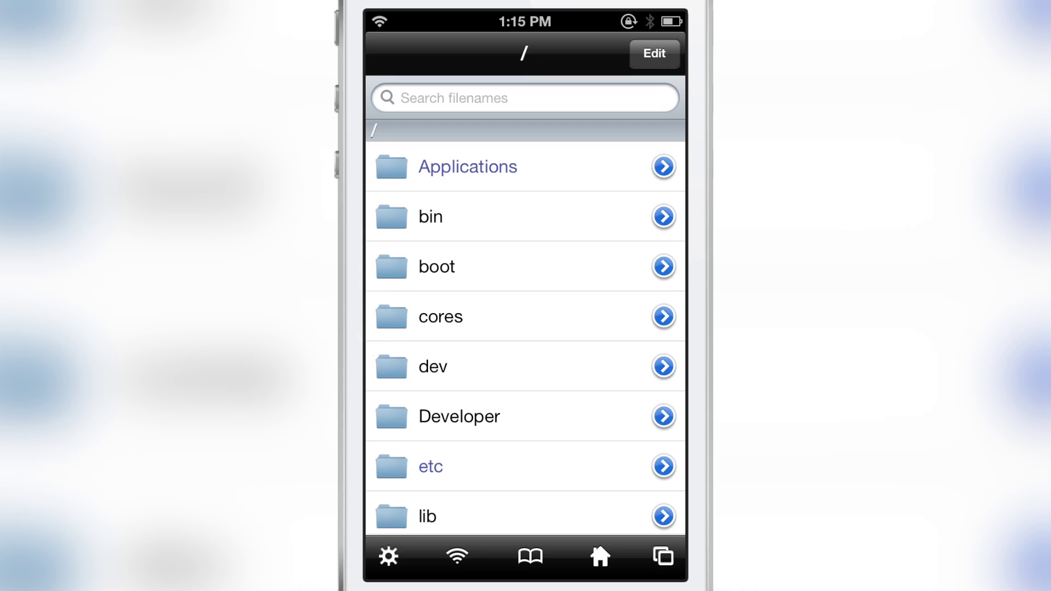
{"action": "left_click_drag", "start_coordinate": [526, 17], "coordinate": [525, 370]}
Try a cd / command from the NCTerminal field
{"action": "left_click", "coordinate": [558, 119]}
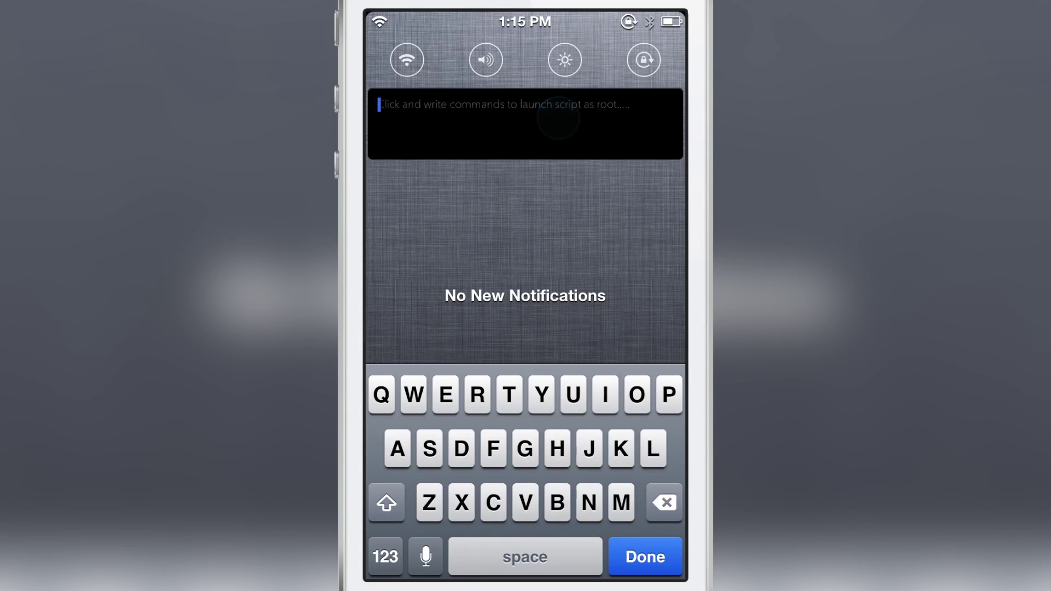
{"action": "type", "text": "c"}
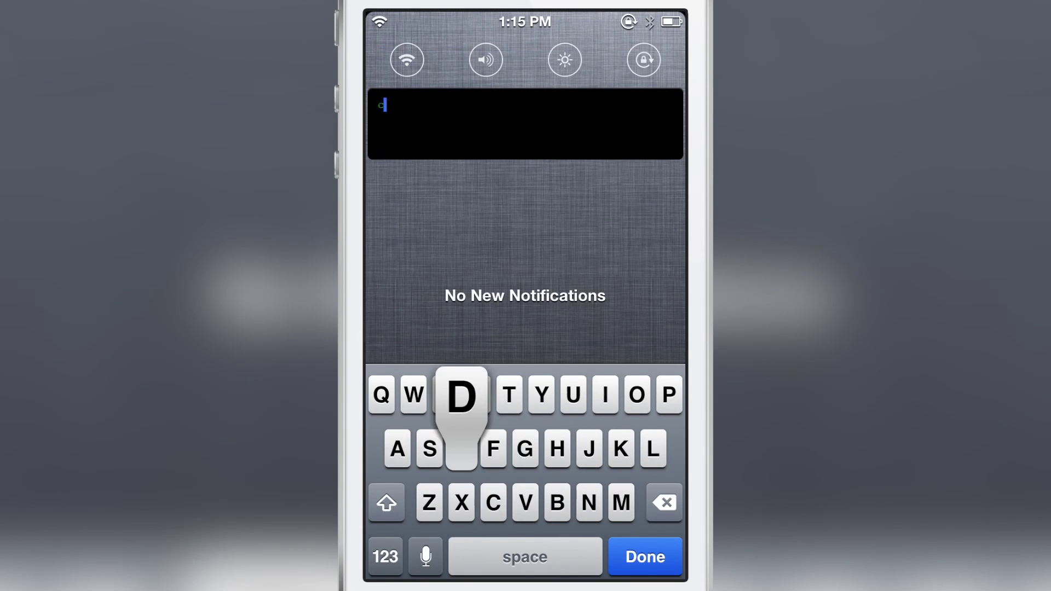
{"action": "type", "text": "d"}
{"action": "left_click", "coordinate": [386, 557]}
{"action": "type", "text": "/"}
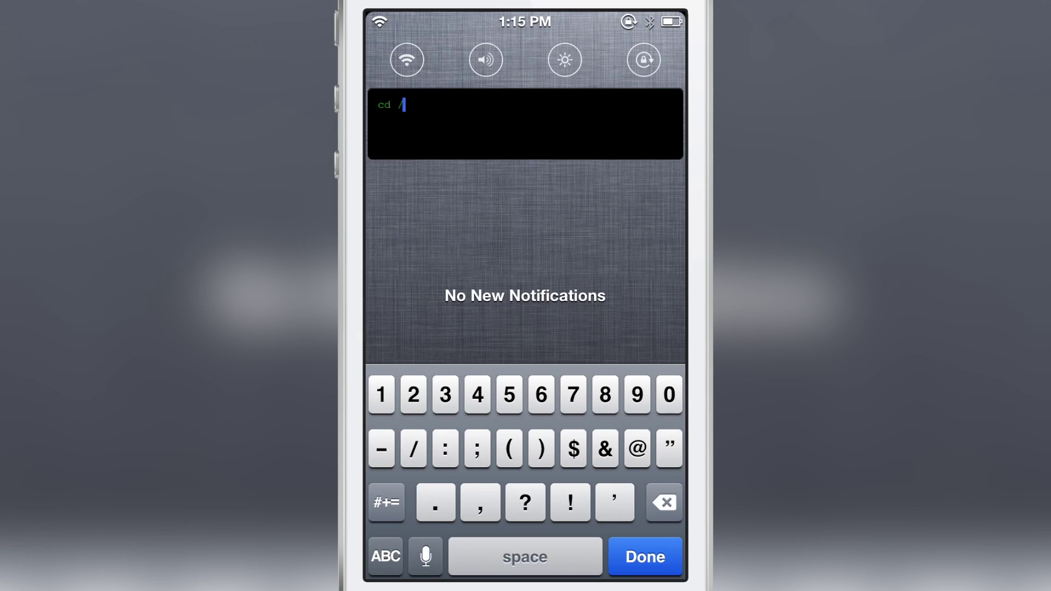
{"action": "left_click", "coordinate": [645, 556]}
Replace it with mkdir aaaaaaa, run it, and refresh iFile's root listing
{"action": "left_click", "coordinate": [576, 122]}
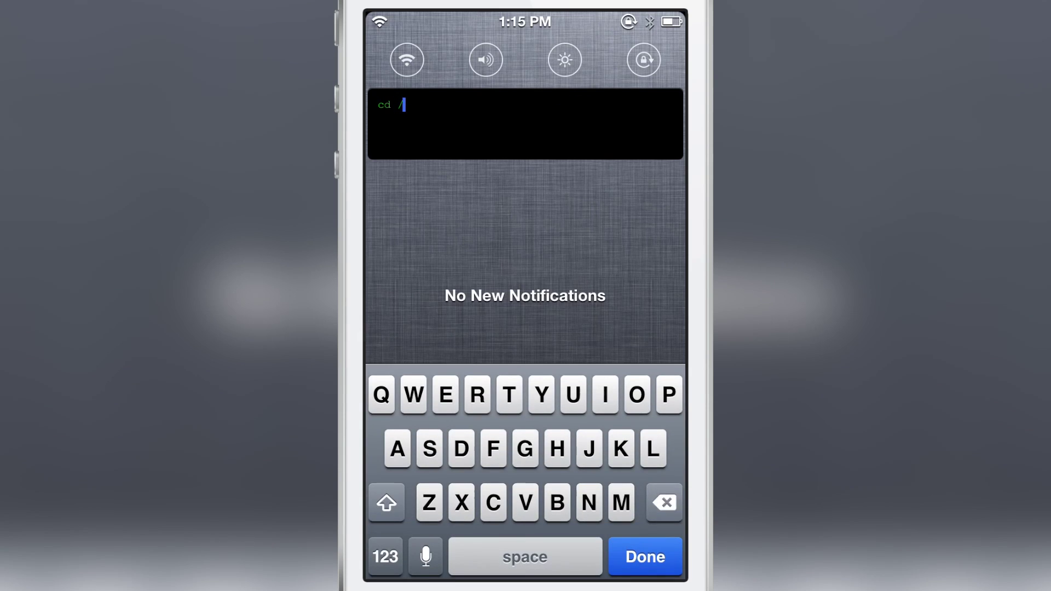
{"action": "key", "text": "BackSpace"}
{"action": "key", "text": "BackSpace"}
{"action": "key", "text": "BackSpace"}
{"action": "key", "text": "BackSpace"}
{"action": "type", "text": "m"}
{"action": "type", "text": "kdir "}
{"action": "type", "text": "aaasssas"}
{"action": "key", "text": "BackSpace"}
{"action": "key", "text": "BackSpace"}
{"action": "key", "text": "BackSpace"}
{"action": "key", "text": "BackSpace"}
{"action": "key", "text": "BackSpace"}
{"action": "type", "text": "aaaaa"}
{"action": "key", "text": "Return"}
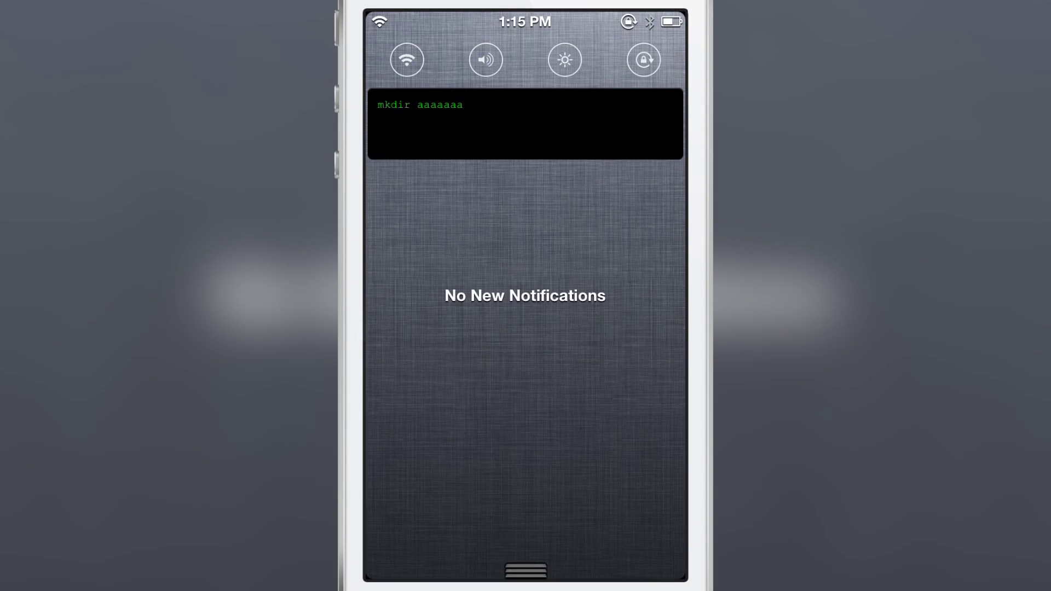
{"action": "left_click_drag", "start_coordinate": [526, 571], "coordinate": [540, 529]}
{"action": "left_click_drag", "start_coordinate": [526, 247], "coordinate": [525, 394]}
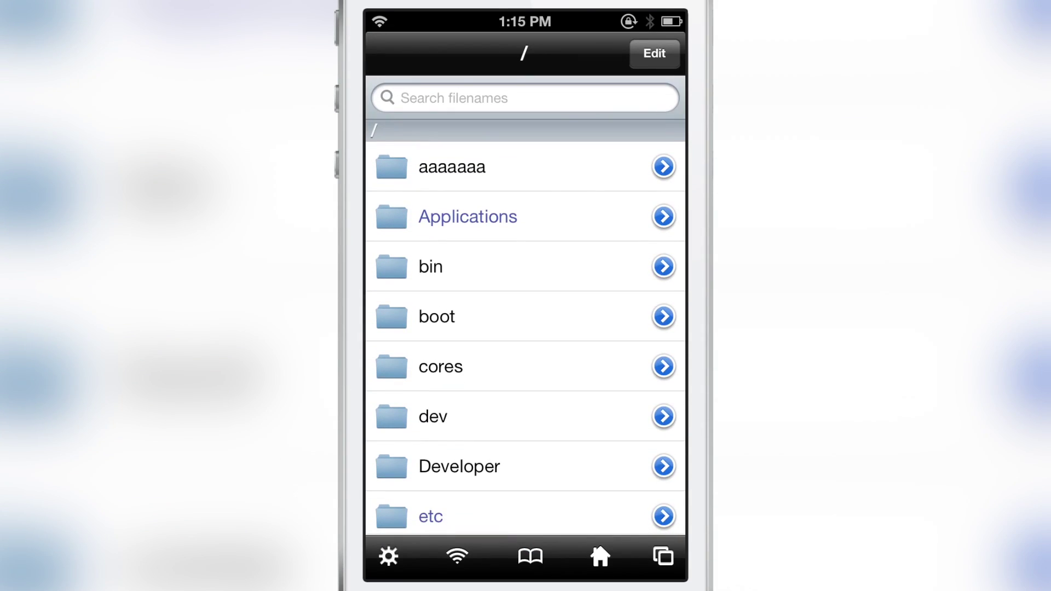
Delete the aaaaaaa folder from iFile's root and switch to Cydia
{"action": "left_click_drag", "start_coordinate": [592, 167], "coordinate": [460, 167]}
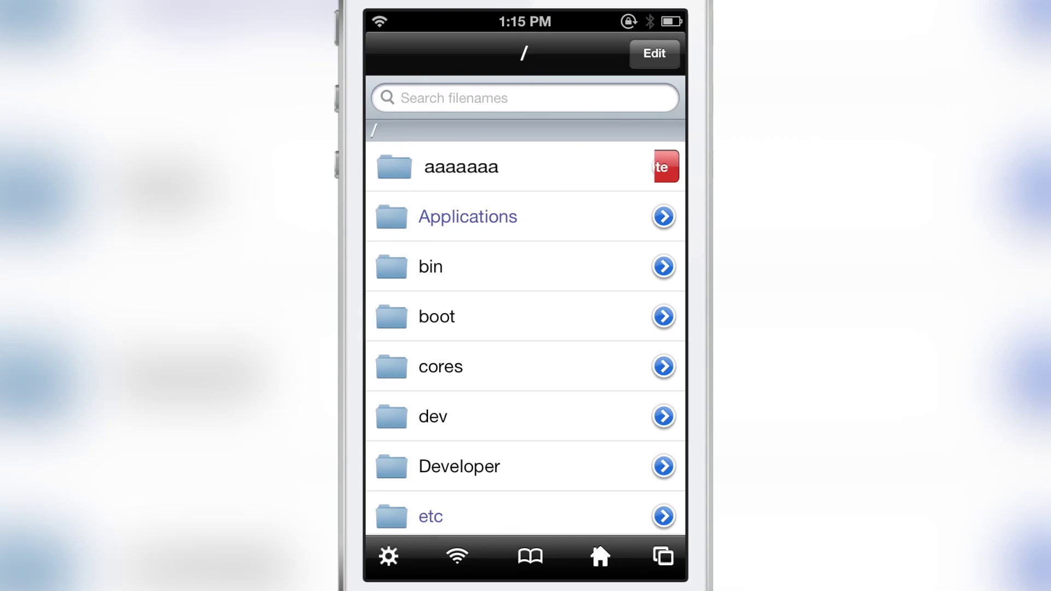
{"action": "left_click", "coordinate": [648, 167]}
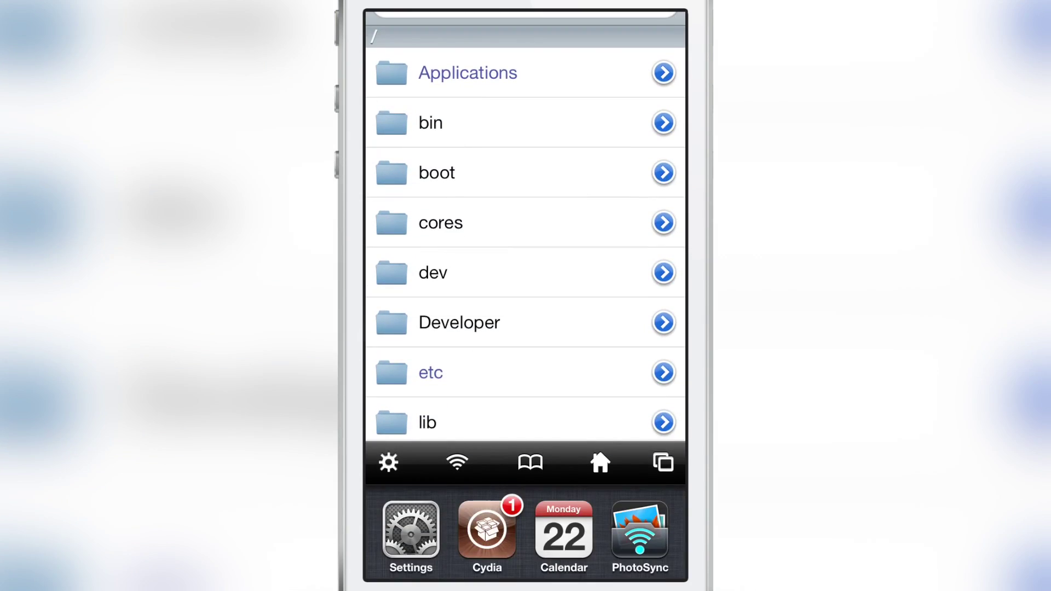
{"action": "left_click", "coordinate": [492, 529]}
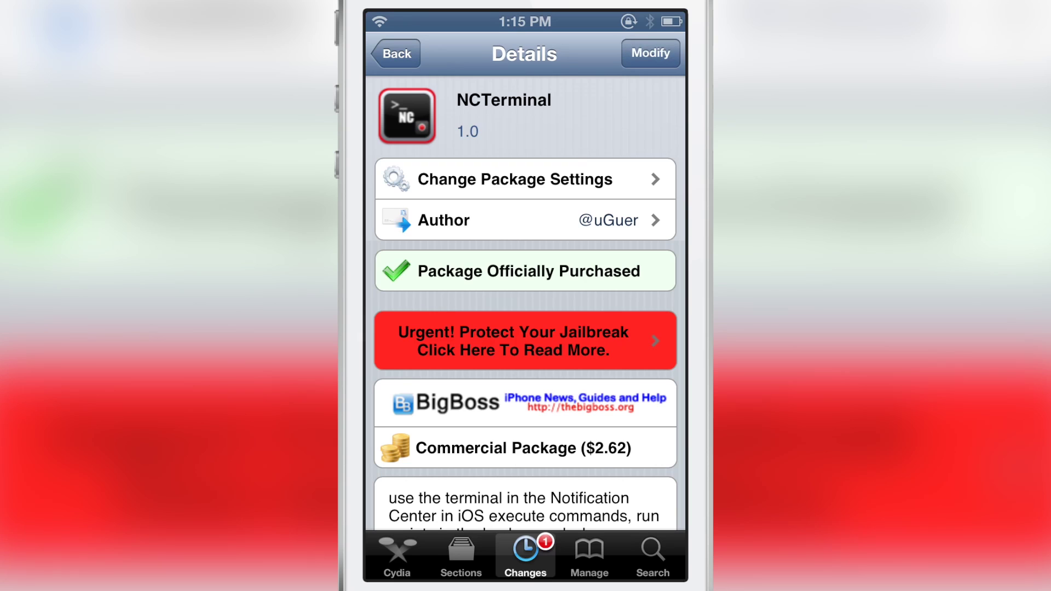
{"action": "scroll", "coordinate": [526, 328], "scroll_direction": "down", "scroll_amount": 5}
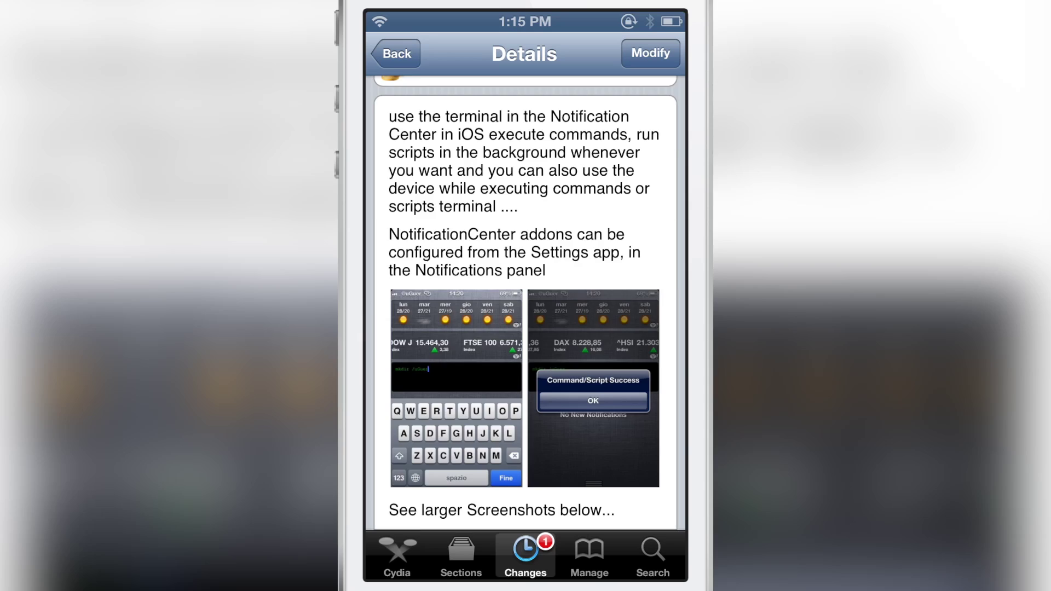
{"action": "scroll", "coordinate": [526, 328], "scroll_direction": "down", "scroll_amount": 3}
{"action": "scroll", "coordinate": [526, 329], "scroll_direction": "up", "scroll_amount": 5}
{"action": "scroll", "coordinate": [526, 329], "scroll_direction": "up", "scroll_amount": 5}
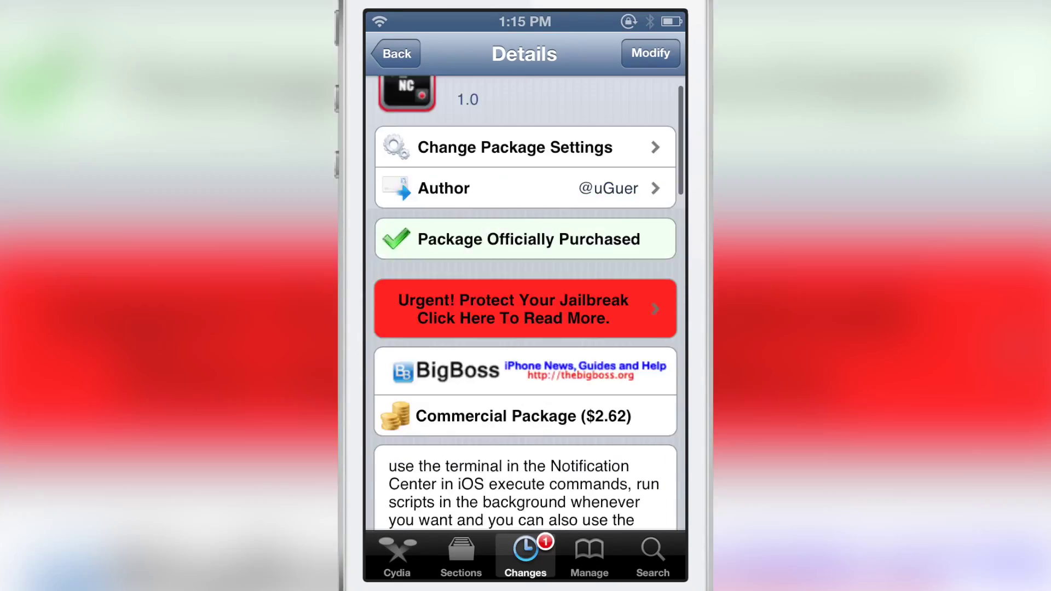